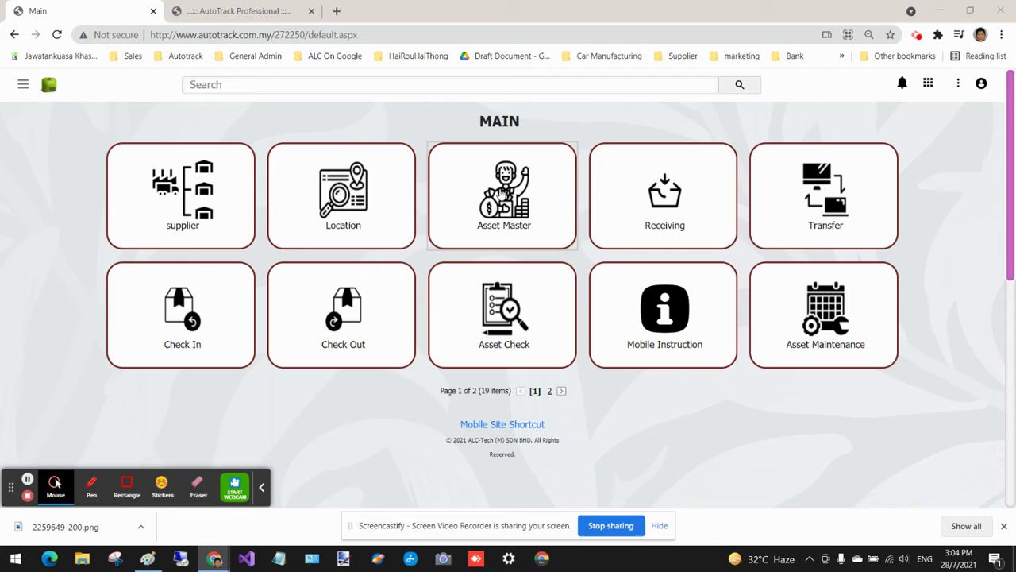
# Open Asset Master and start a blank asset 525006, moving its edit form higher.
pyautogui.click(499, 195)
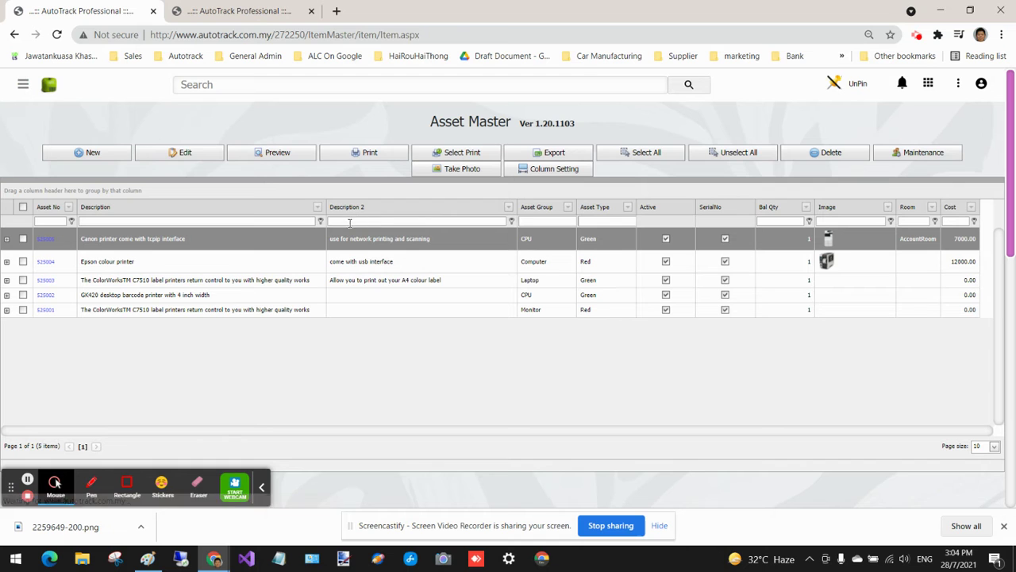
pyautogui.click(102, 156)
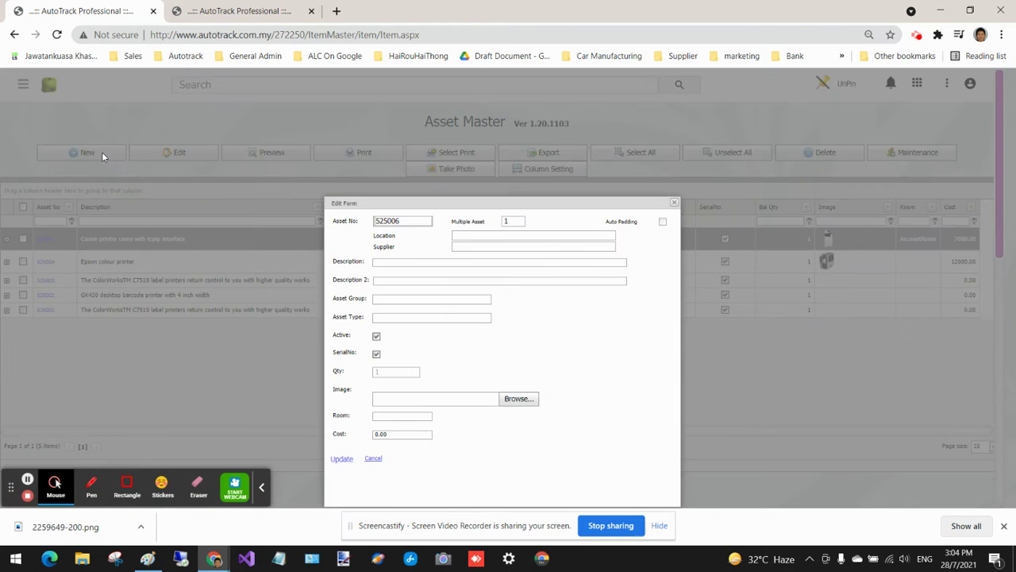
pyautogui.moveTo(428, 200); pyautogui.dragTo(418, 115)
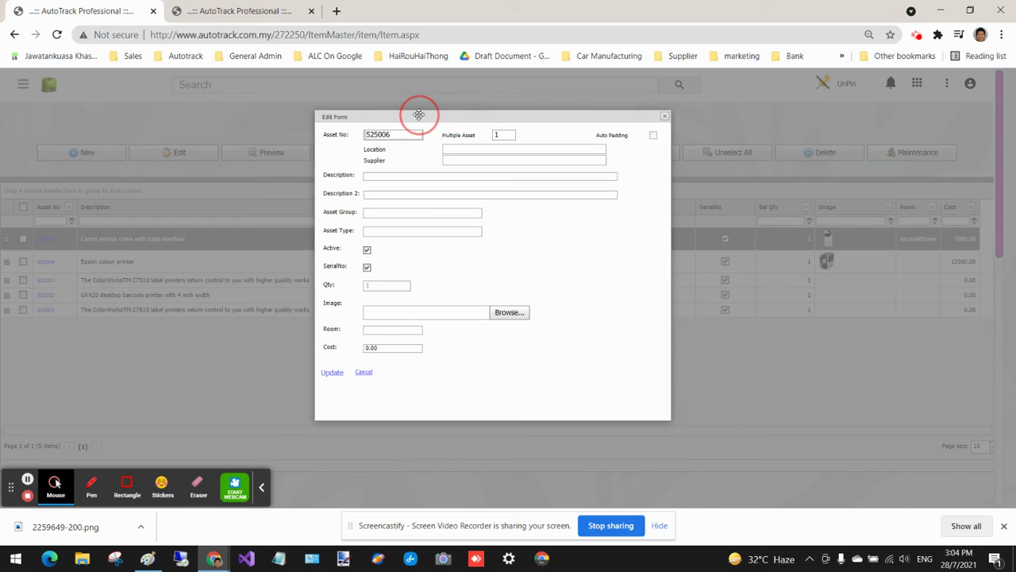
pyautogui.click(127, 486)
pyautogui.moveTo(355, 145); pyautogui.dragTo(626, 164)
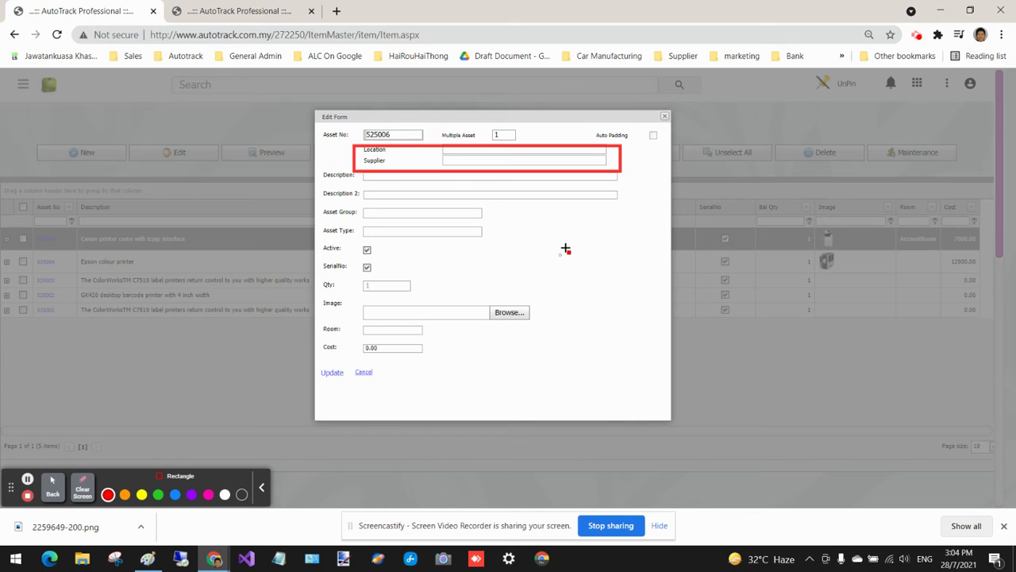
# Set the description to the ColorWorks C7510 label printer and the location to 90004.
pyautogui.click(54, 490)
pyautogui.click(406, 176)
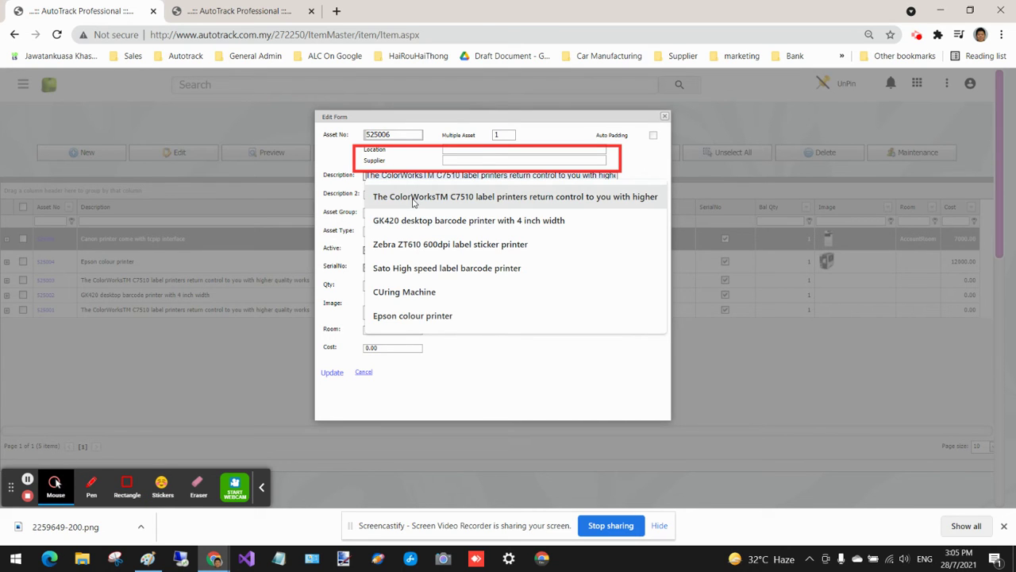
pyautogui.click(413, 204)
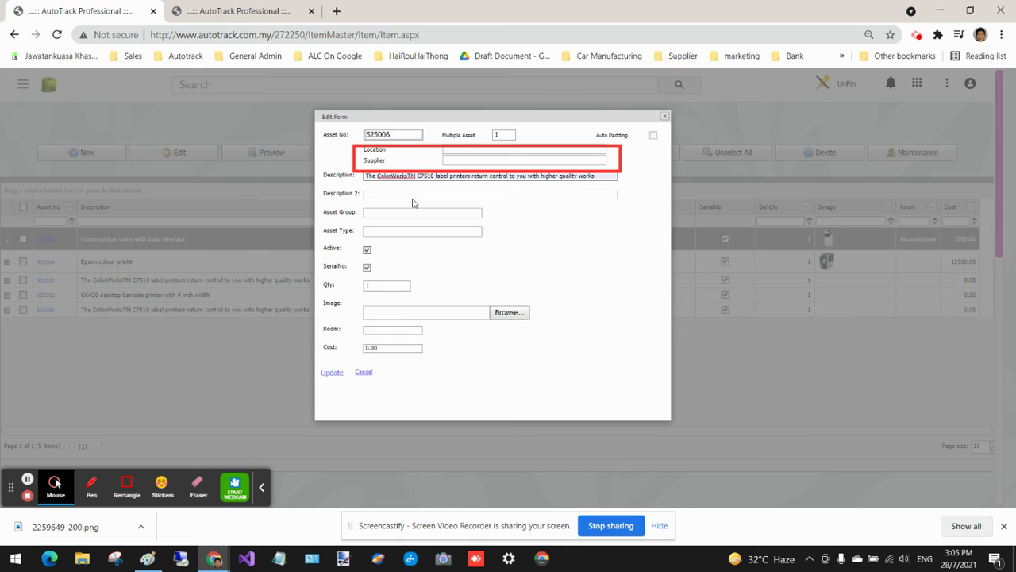
pyautogui.click(468, 149)
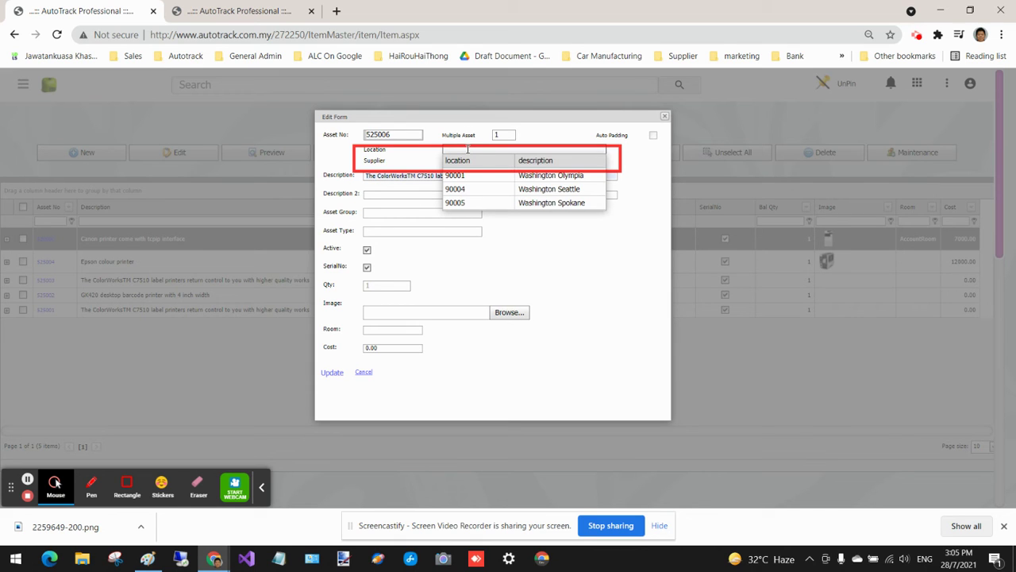
pyautogui.click(521, 194)
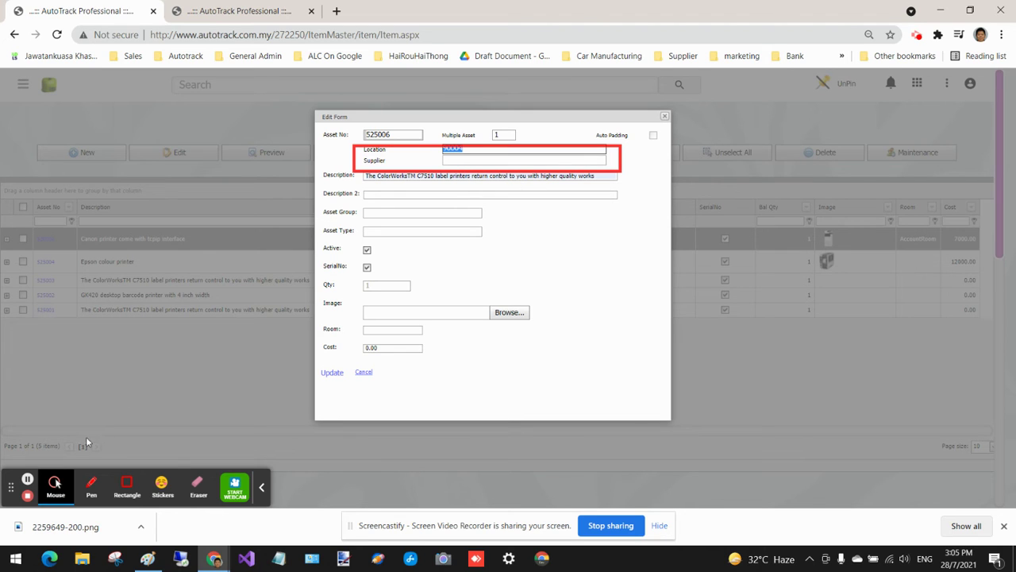
# Choose supplier 400000003 (Honeywell (M) Sdn Bhd) and enter a cost of 5000.
pyautogui.click(54, 486)
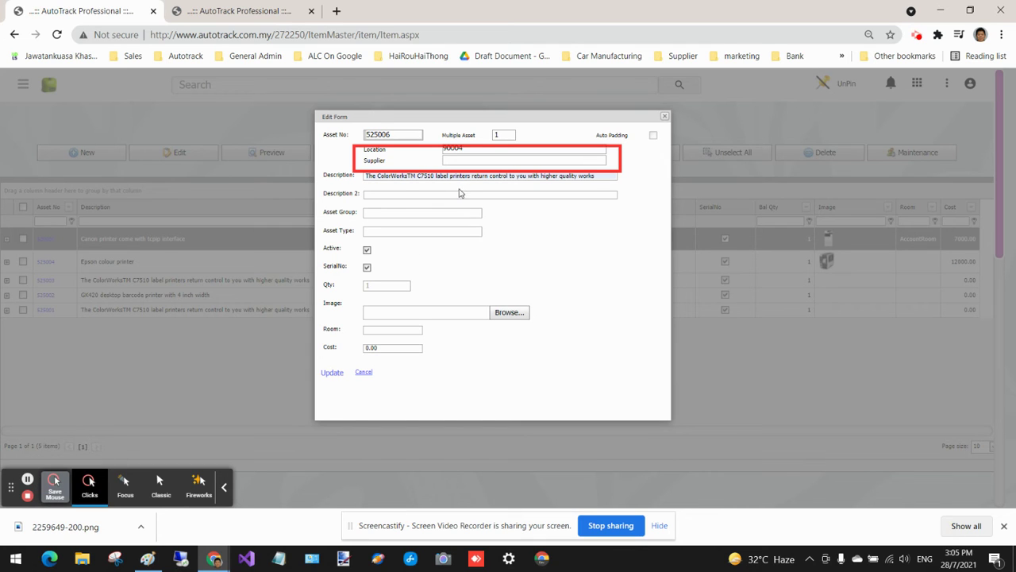
pyautogui.click(467, 160)
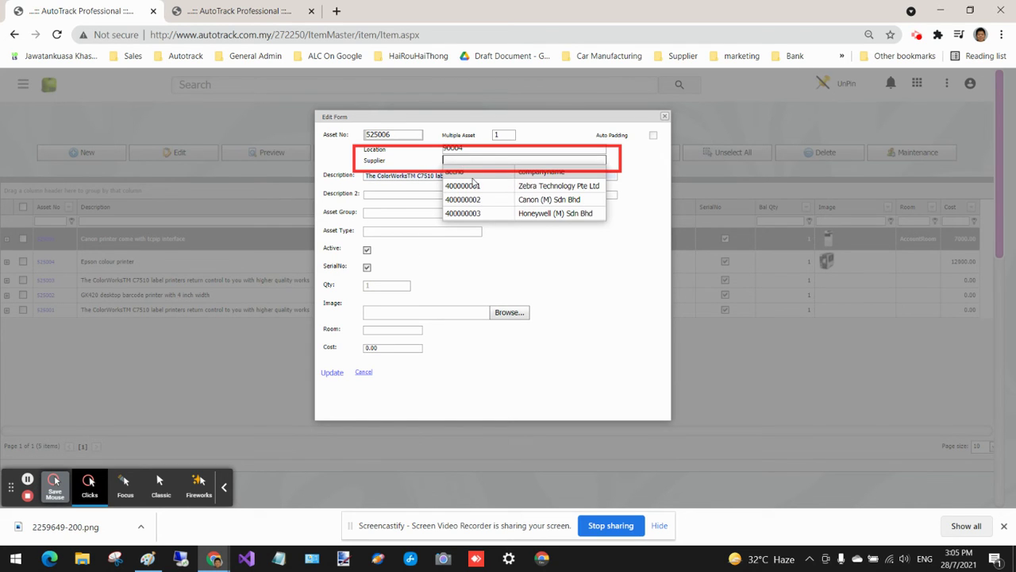
pyautogui.click(535, 213)
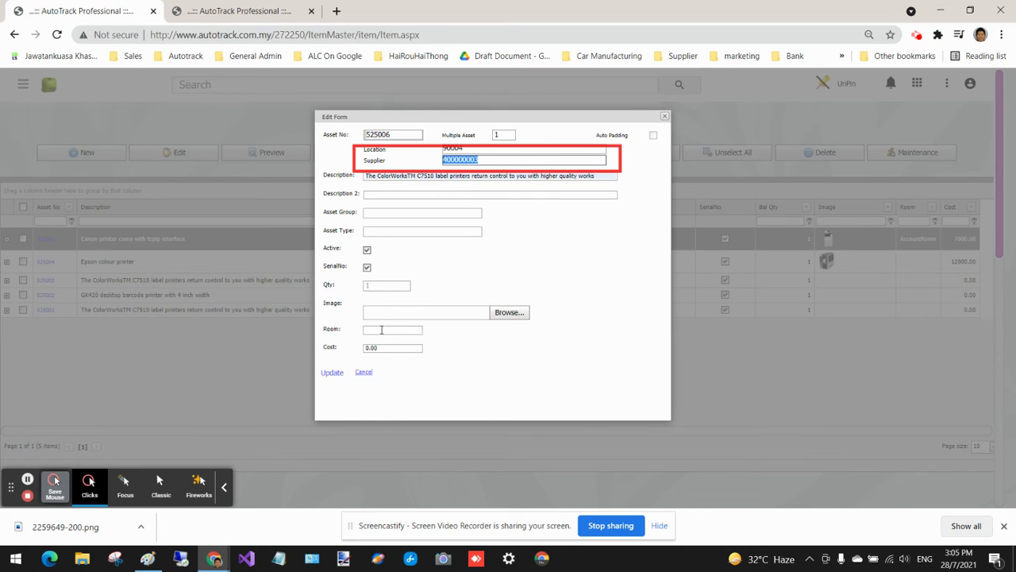
pyautogui.click(386, 348)
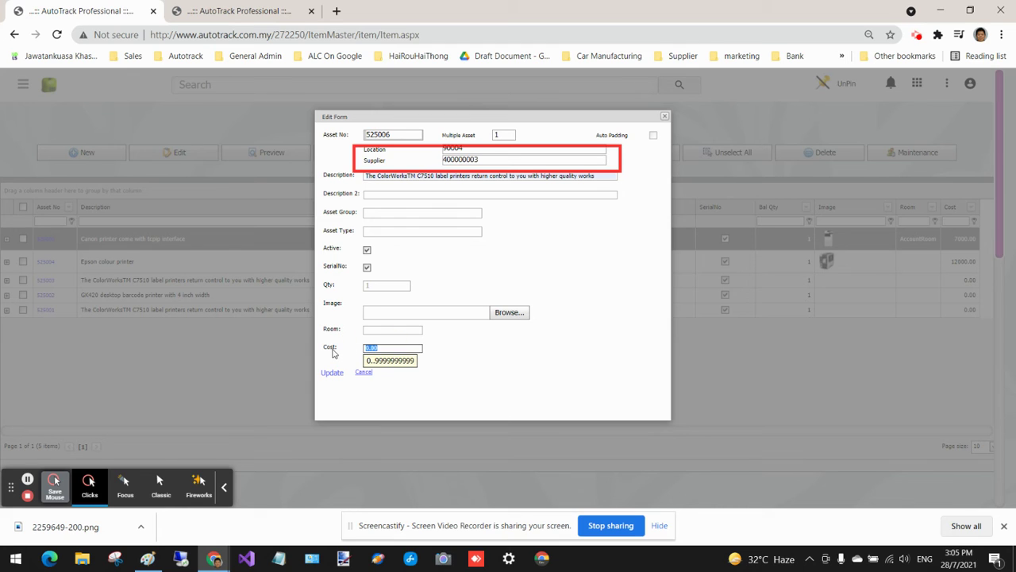
pyautogui.write('5000')
# Save asset 525006 and confirm it lists with balance quantity 1 and cost 5000.00.
pyautogui.click(333, 375)
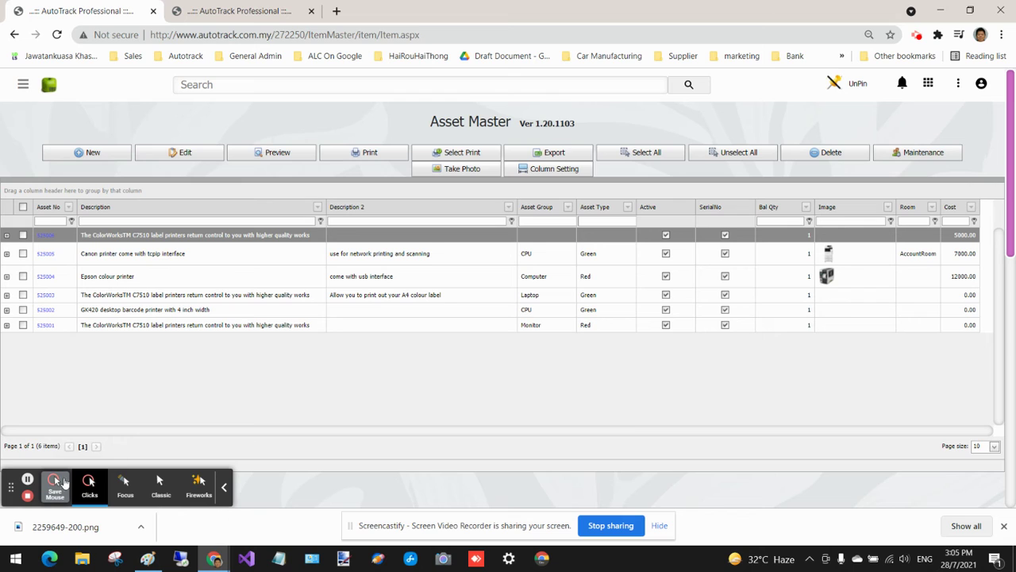
pyautogui.click(88, 486)
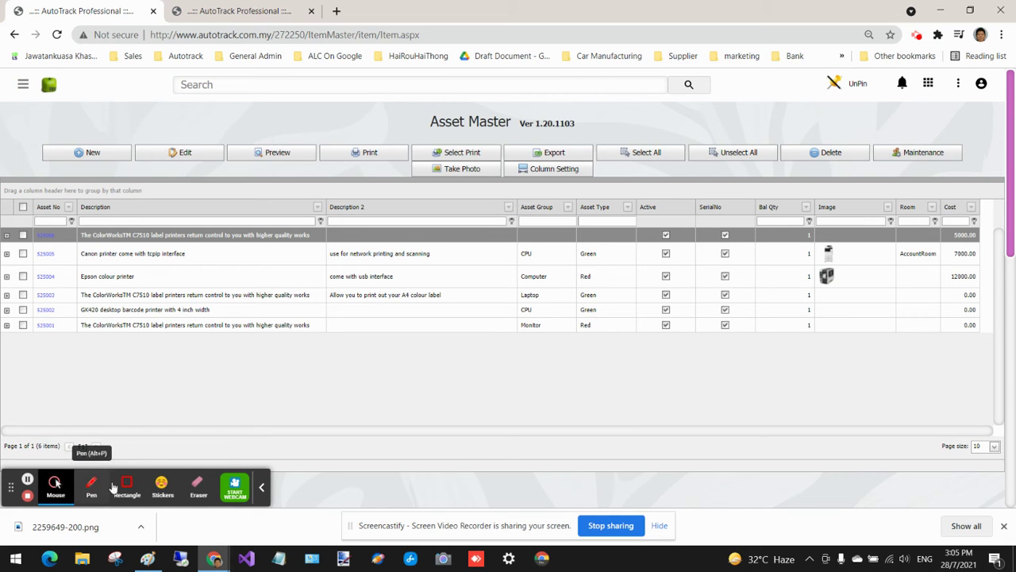
pyautogui.click(89, 486)
pyautogui.moveTo(776, 222); pyautogui.dragTo(833, 249)
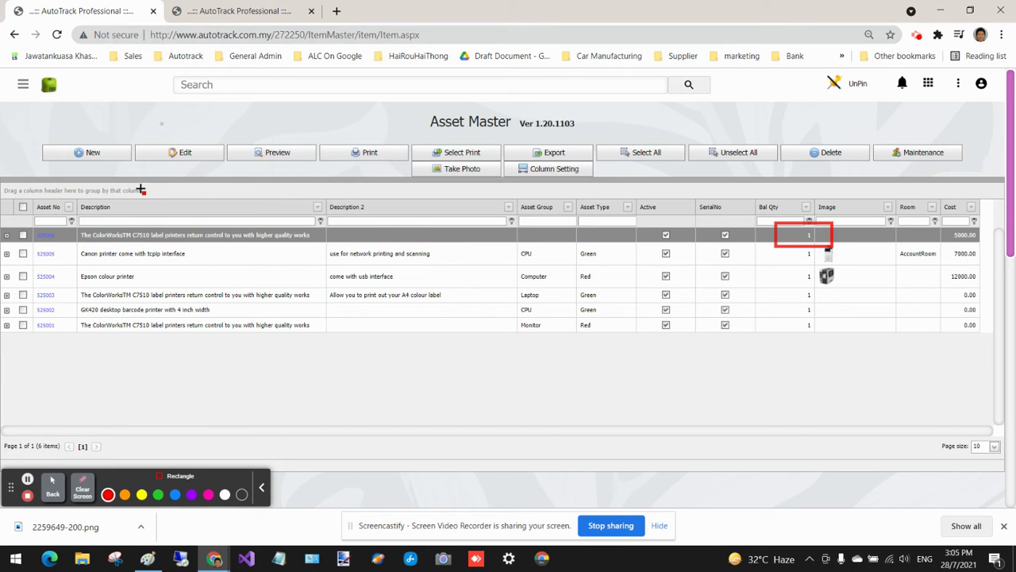
# In Setting > System Configuration, uncheck the Auto Grn config value and save it.
pyautogui.click(52, 485)
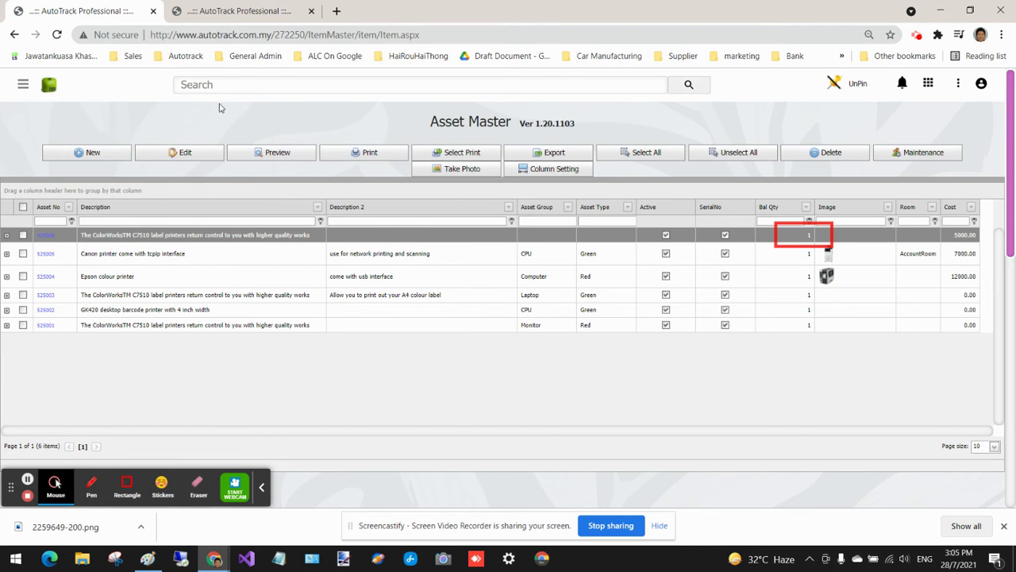
pyautogui.click(225, 9)
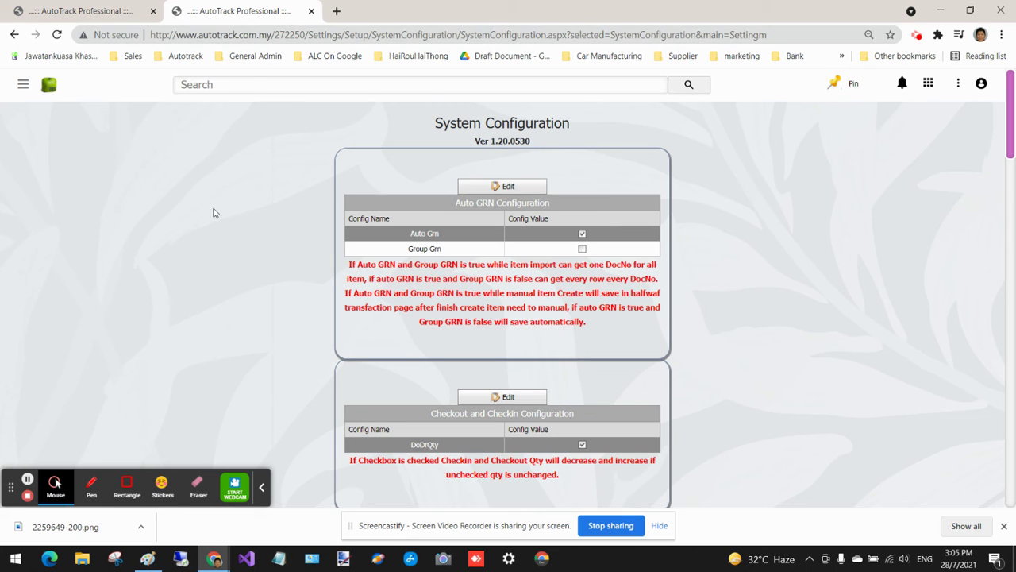
pyautogui.click(23, 84)
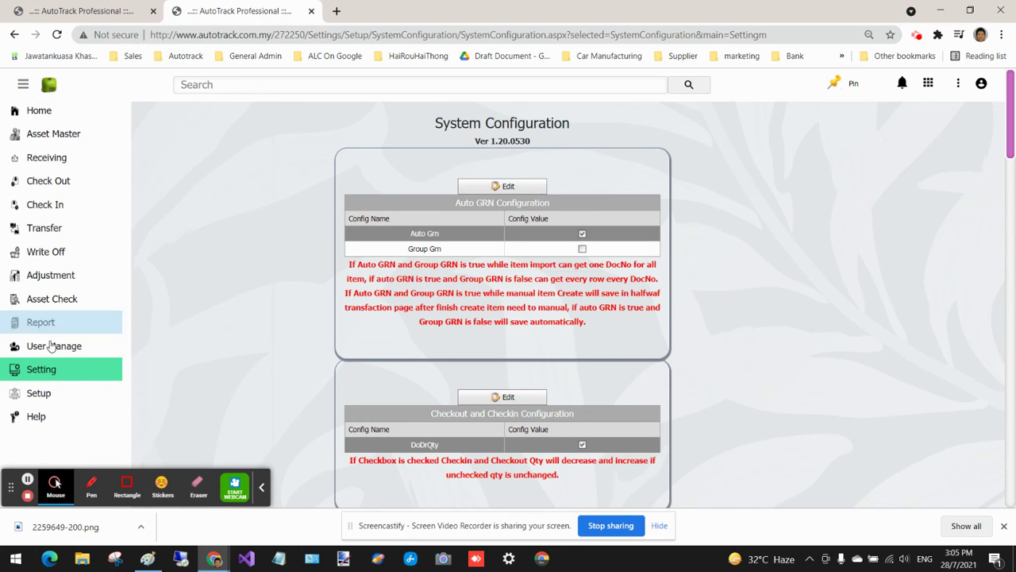
pyautogui.click(42, 370)
pyautogui.scroll(-3, 68, 377)
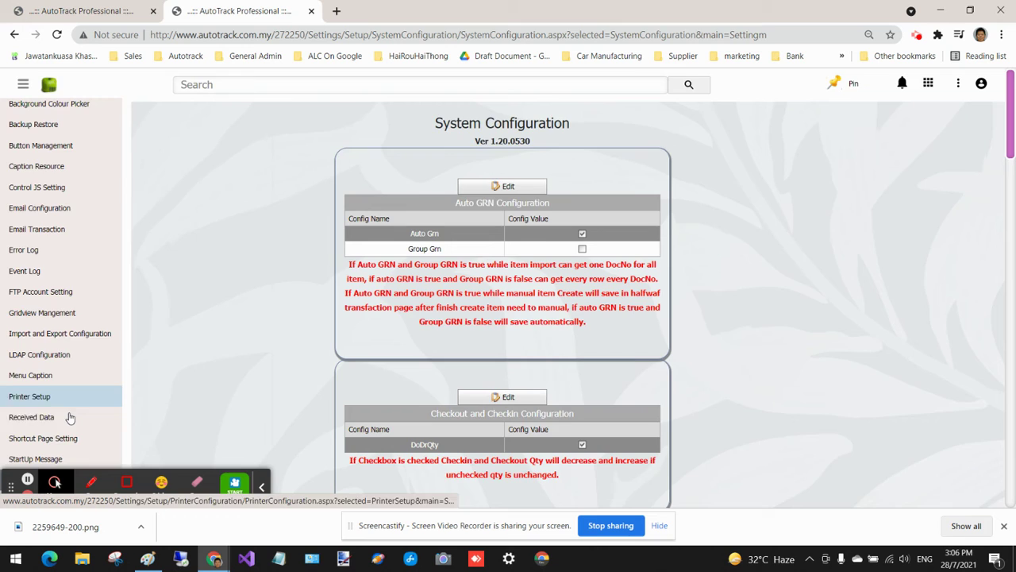
pyautogui.scroll(-3, 69, 421)
pyautogui.click(62, 349)
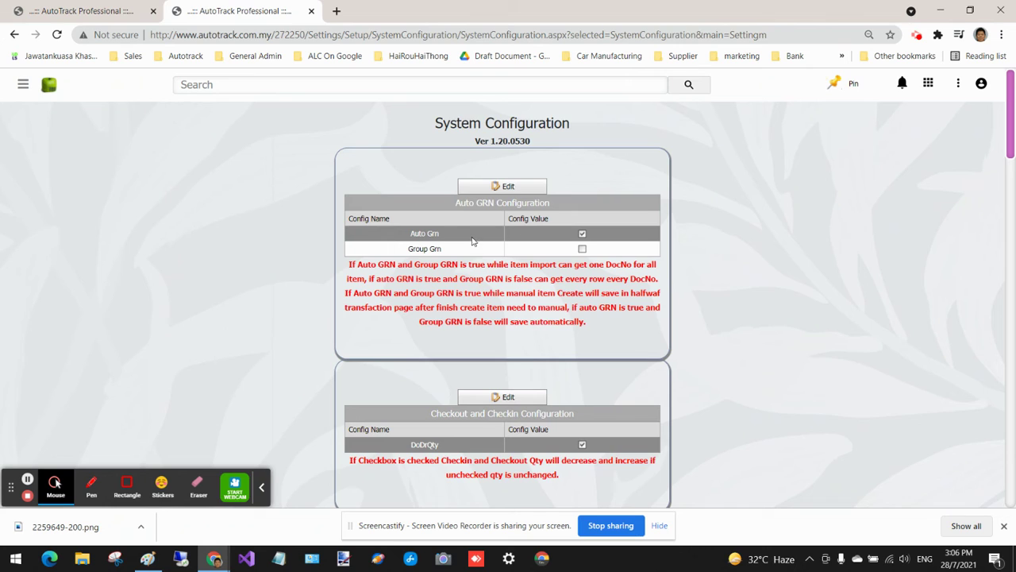
pyautogui.click(506, 188)
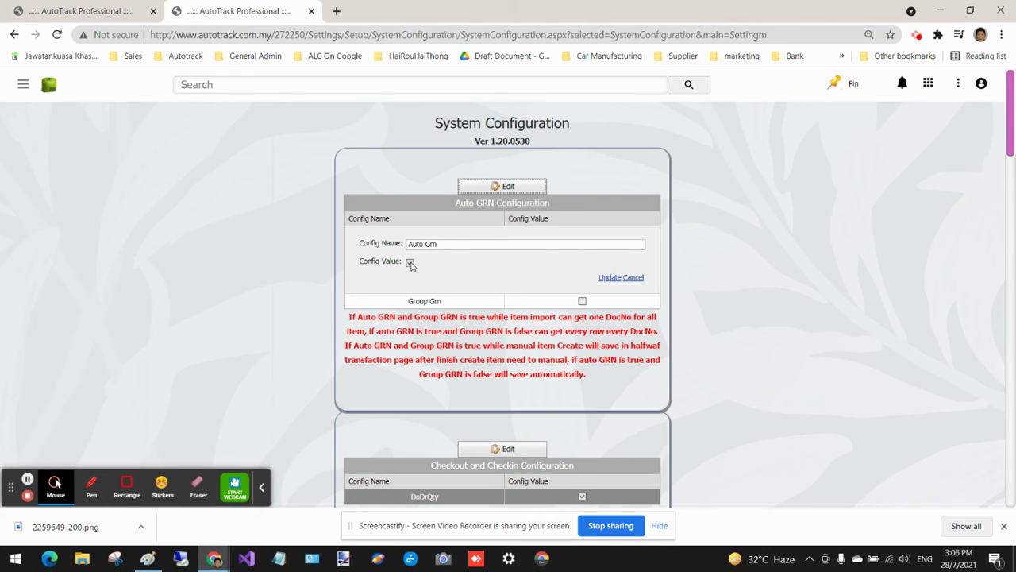
pyautogui.click(410, 263)
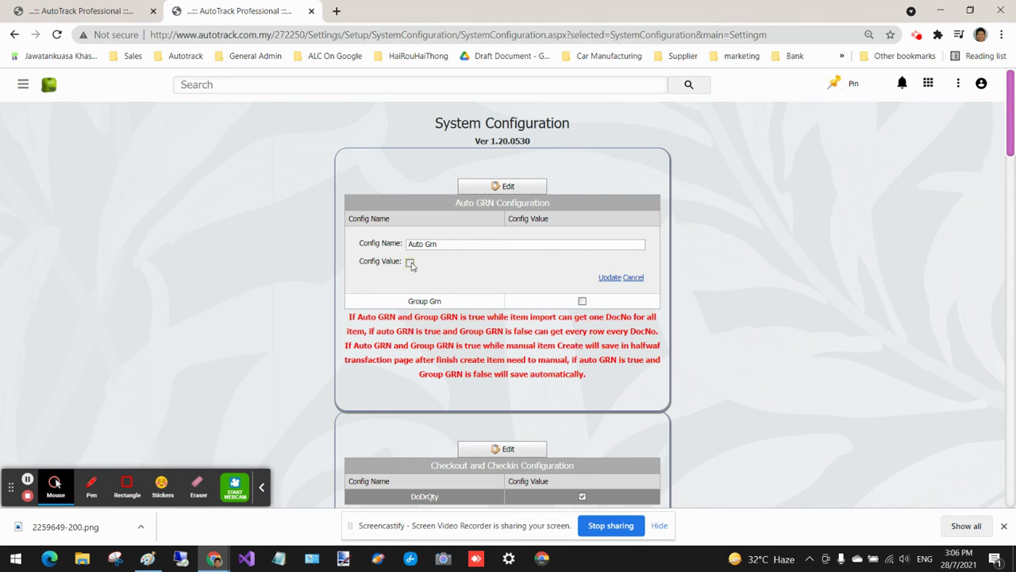
pyautogui.click(608, 279)
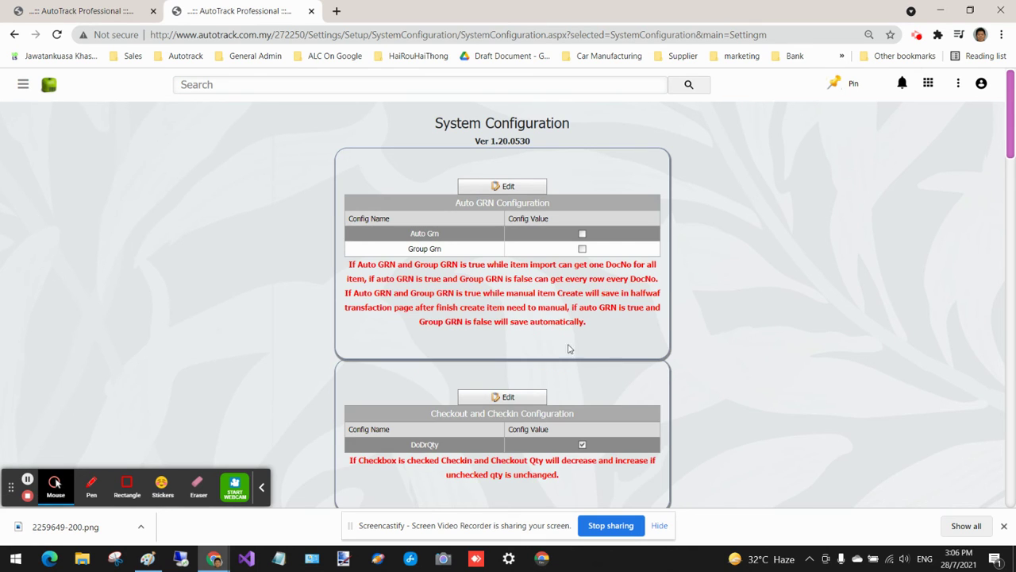
# Start new asset 525007 with the GK420 desktop barcode printer description.
pyautogui.click(119, 11)
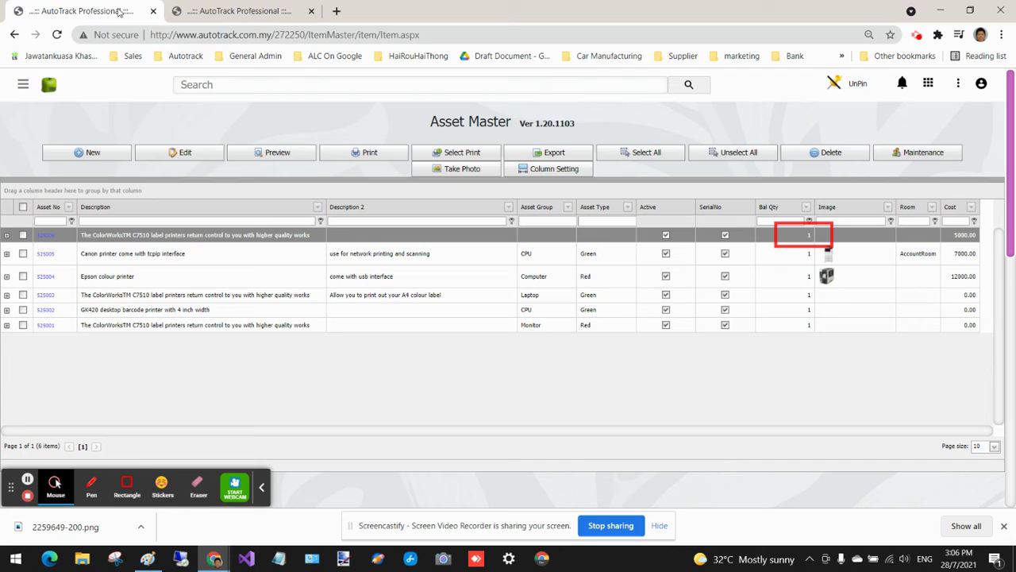
pyautogui.click(104, 151)
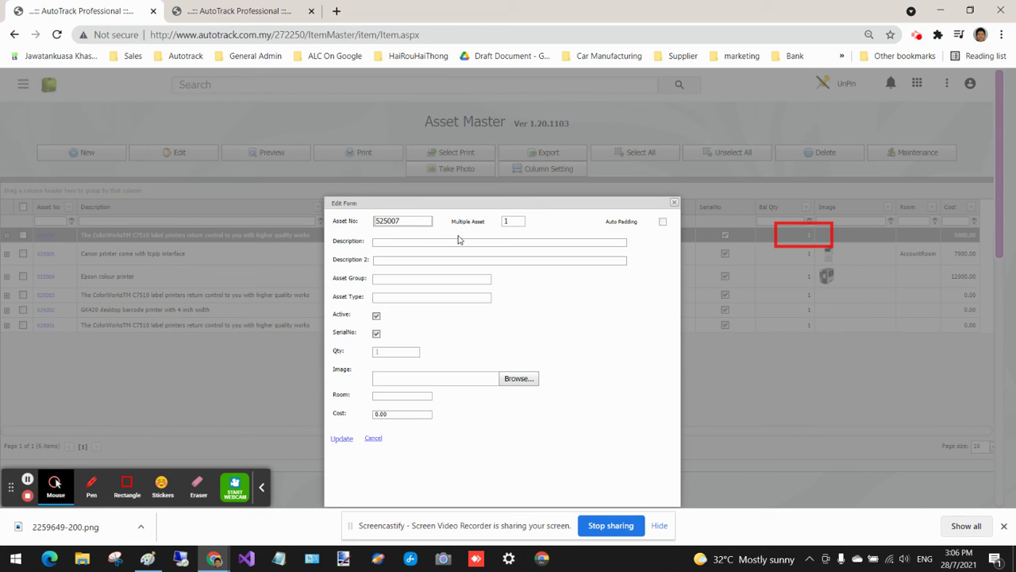
pyautogui.click(405, 244)
pyautogui.click(420, 287)
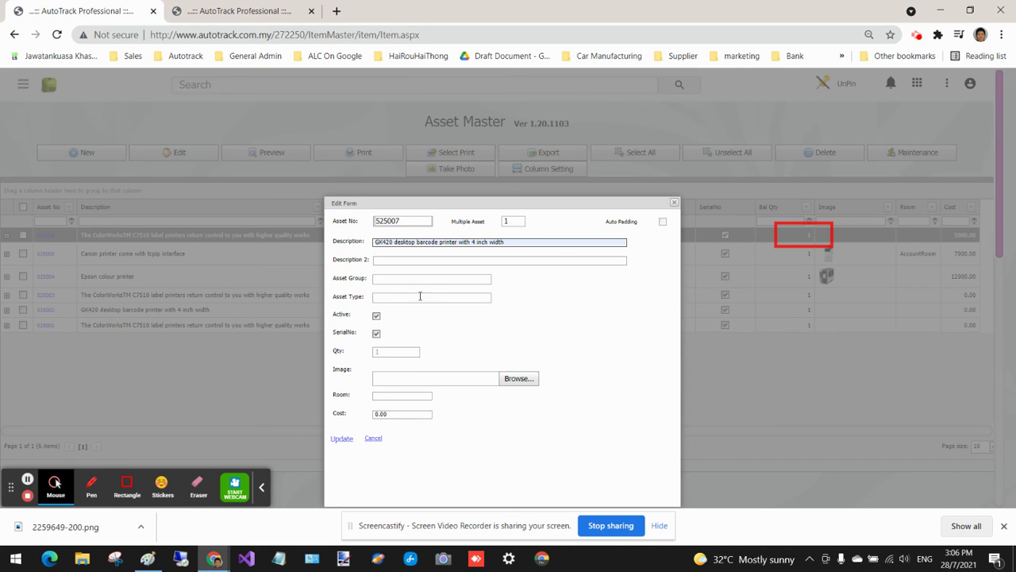
# Enter room PrintingRoom and cost 2000.00 for asset 525007.
pyautogui.click(414, 395)
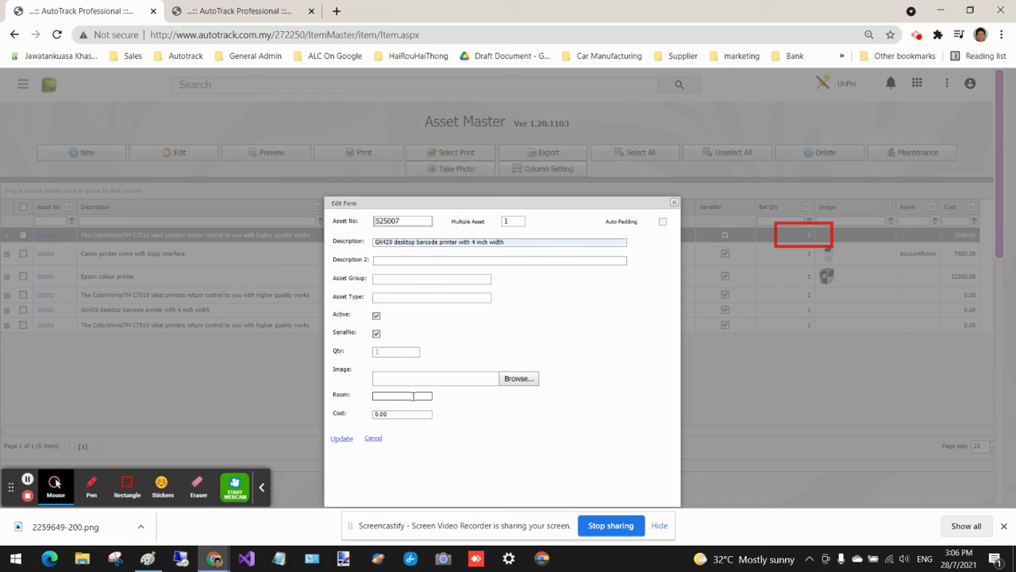
pyautogui.write('Print')
pyautogui.write('ingRo')
pyautogui.write('om')
pyautogui.press('Tab')
pyautogui.write('2000.0')
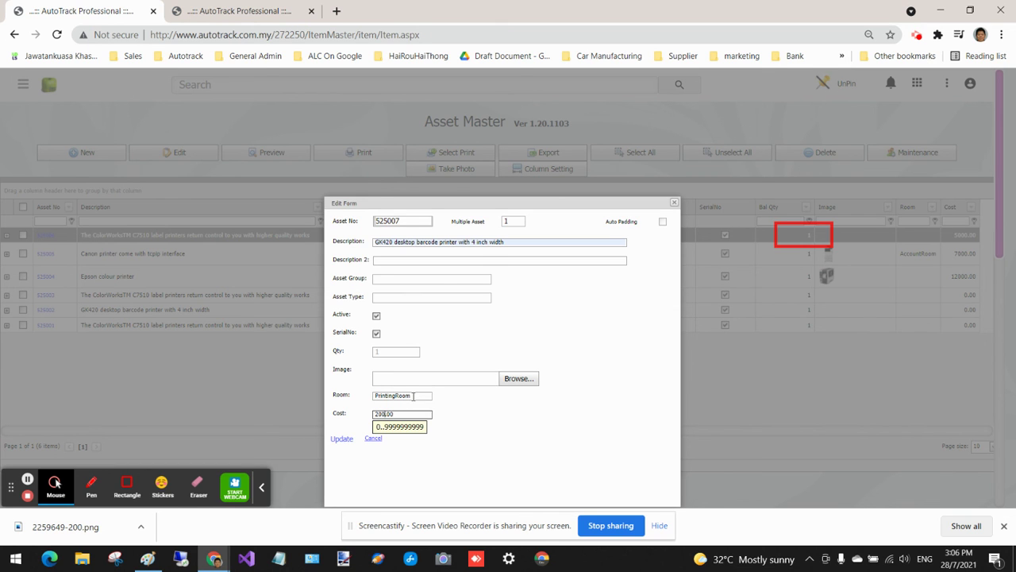
pyautogui.write('0')
# Save asset 525007 from the Edit Form with Update.
pyautogui.click(341, 439)
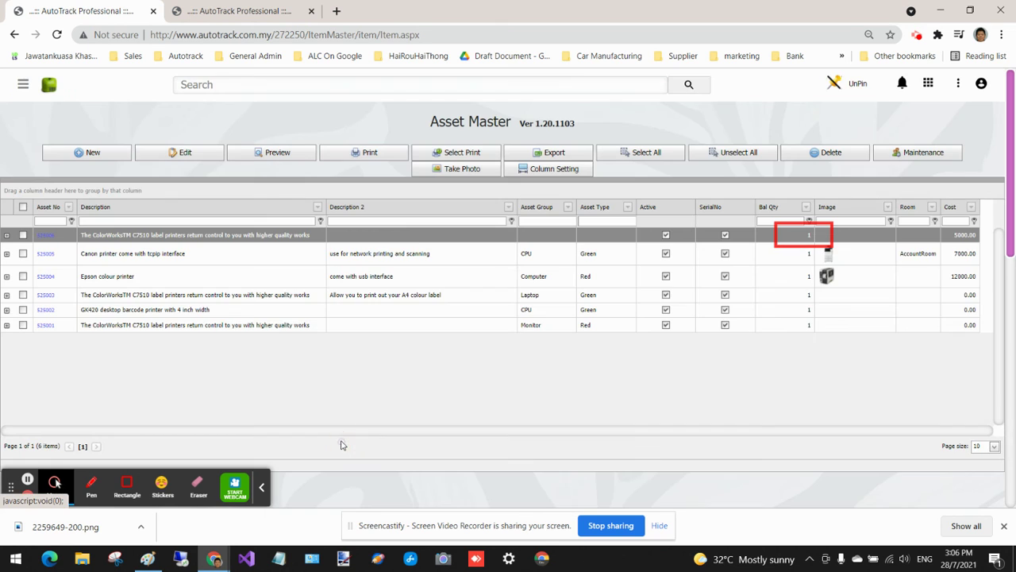